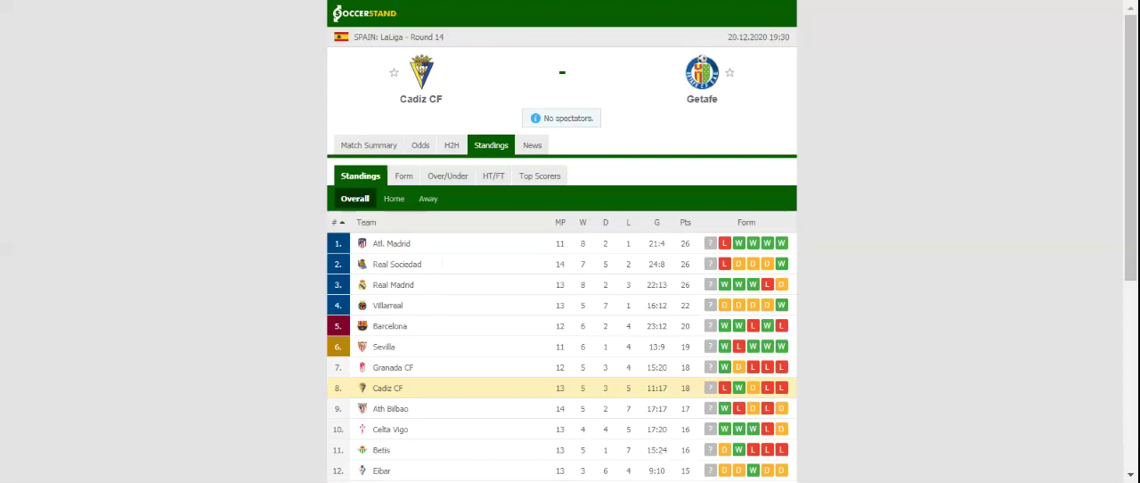
- Show the H2H tab for Cadiz CF vs Getafe, listing each side's five latest results
click(452, 145)
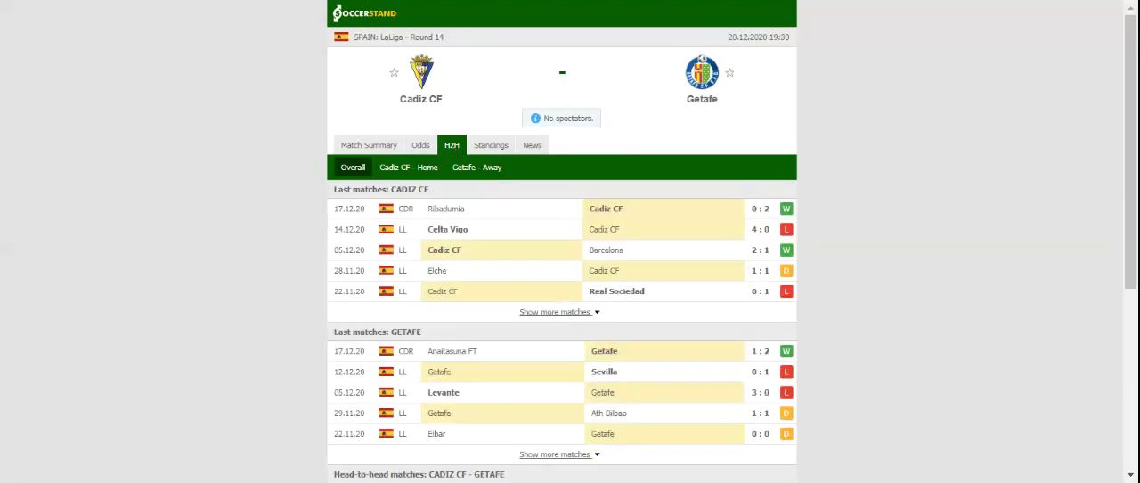